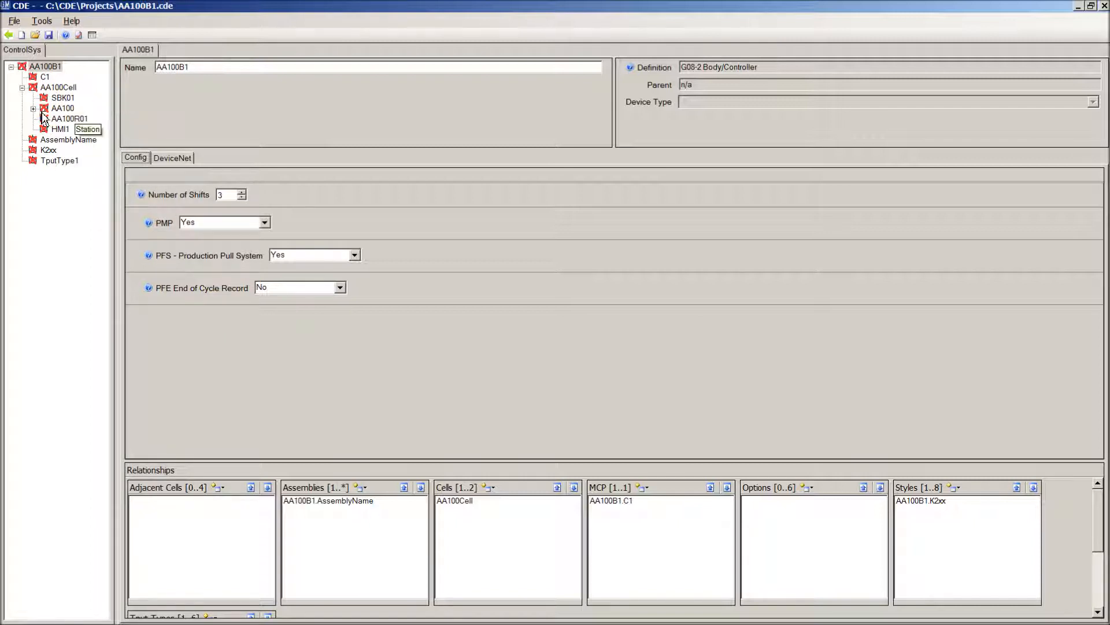
# In station AA100's I/O configuration, connect AA100.BK02 {PWR} to output O00/O01 of AA100.SBK02
pyautogui.click(33, 109)
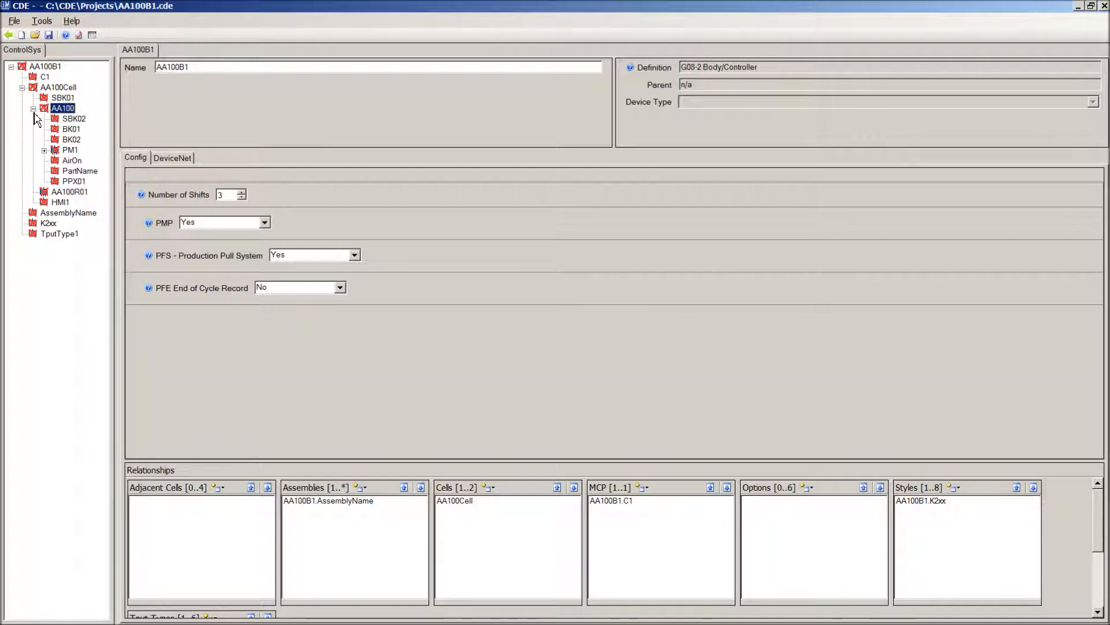
pyautogui.doubleClick(67, 111)
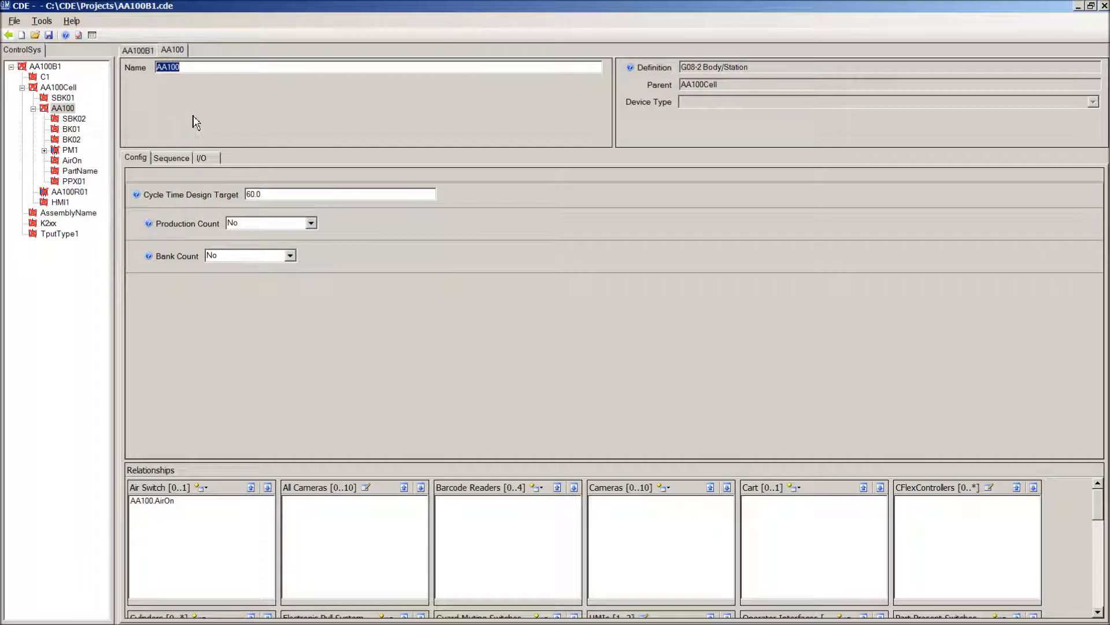
pyautogui.click(205, 159)
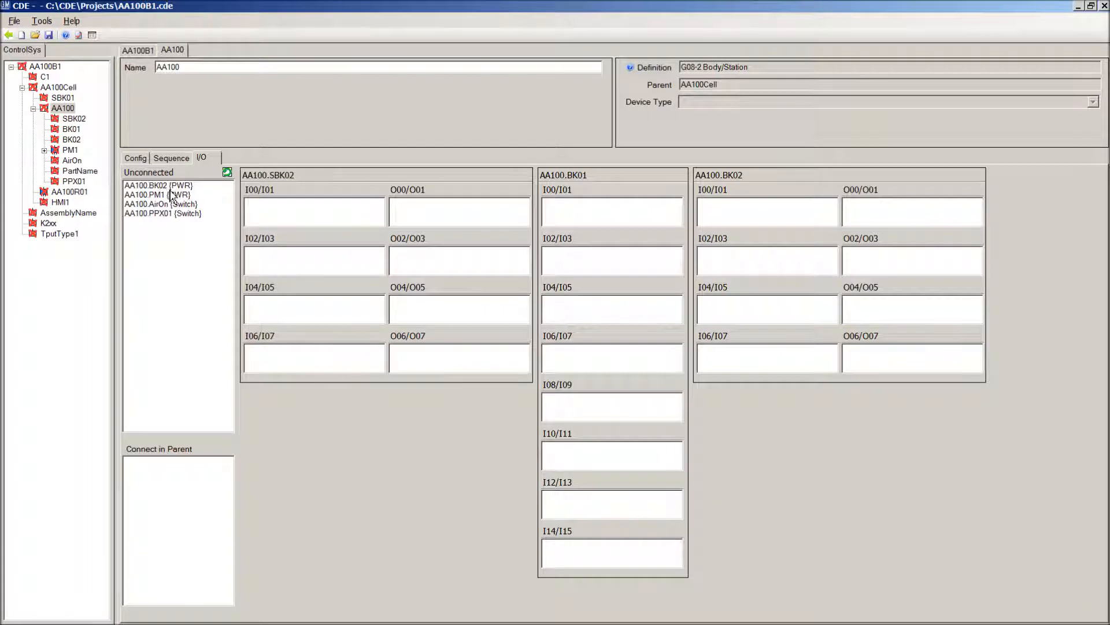
pyautogui.click(233, 177)
pyautogui.click(189, 189)
pyautogui.moveTo(189, 191); pyautogui.dragTo(616, 211)
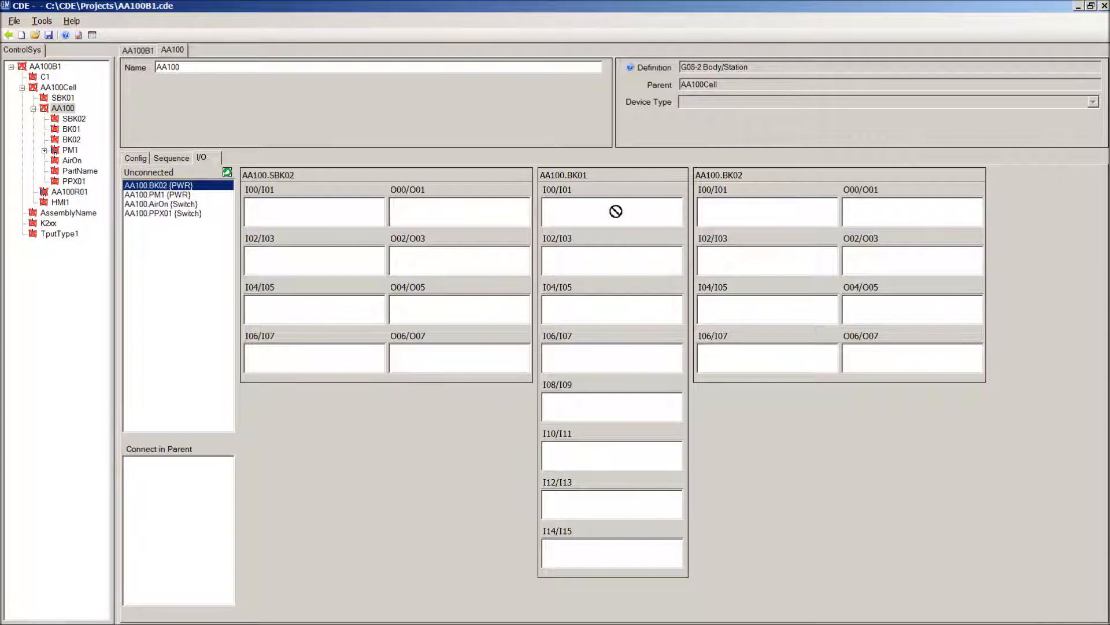
pyautogui.moveTo(616, 211); pyautogui.dragTo(356, 208)
pyautogui.moveTo(356, 207)
pyautogui.mouseDown()
pyautogui.moveTo(335, 218)
pyautogui.moveTo(362, 213)
pyautogui.moveTo(318, 209)
pyautogui.moveTo(415, 196)
pyautogui.moveTo(370, 208)
pyautogui.mouseUp()
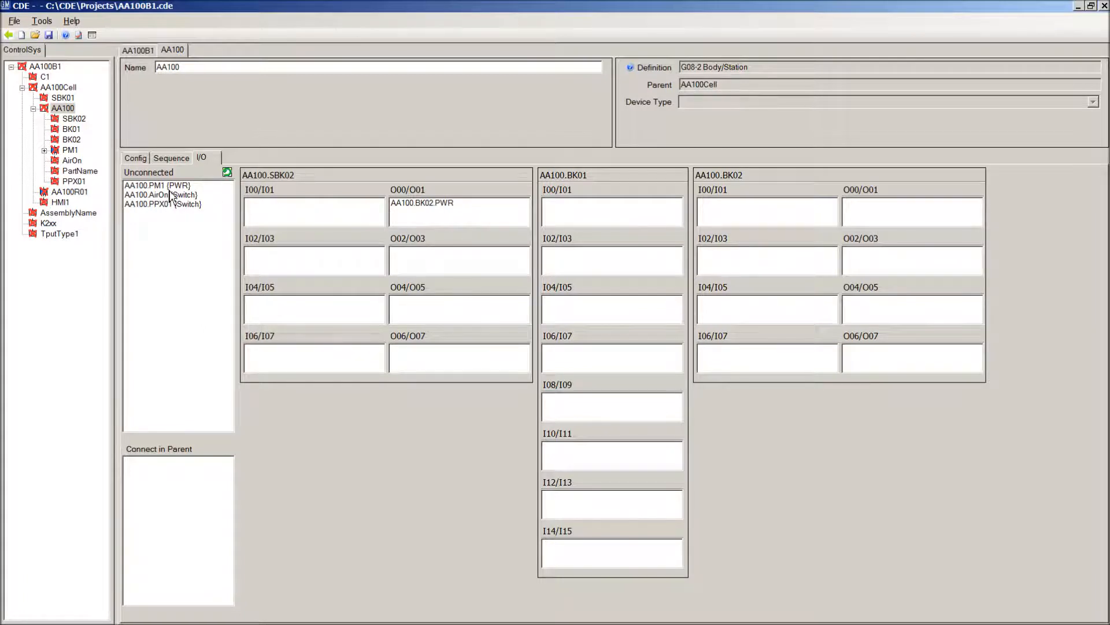
# Connect AA100.PM1 {PWR} to SBK02's output O02/O03 and AA100.AirOn {Switch} to BK01's input I00/I01
pyautogui.moveTo(172, 186); pyautogui.dragTo(426, 268)
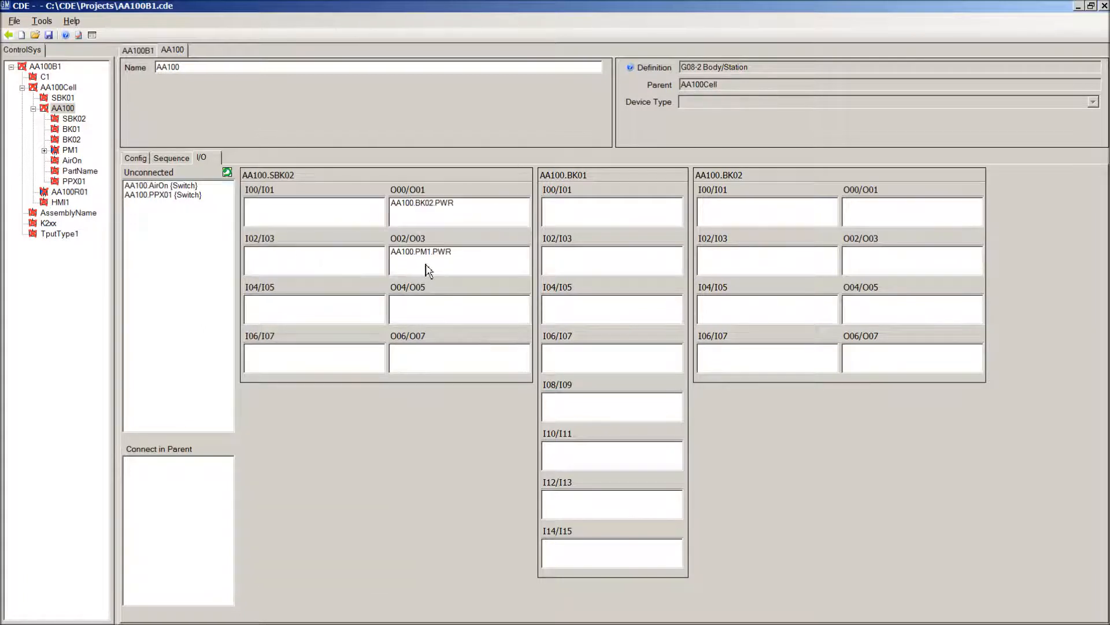
pyautogui.click(164, 189)
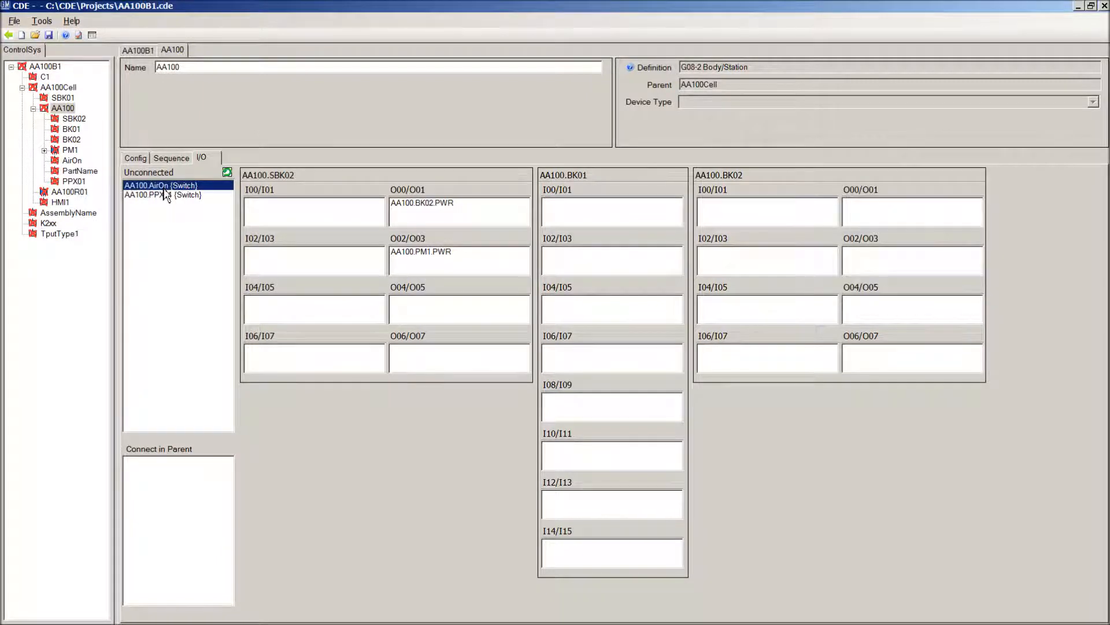
pyautogui.moveTo(164, 194); pyautogui.dragTo(610, 219)
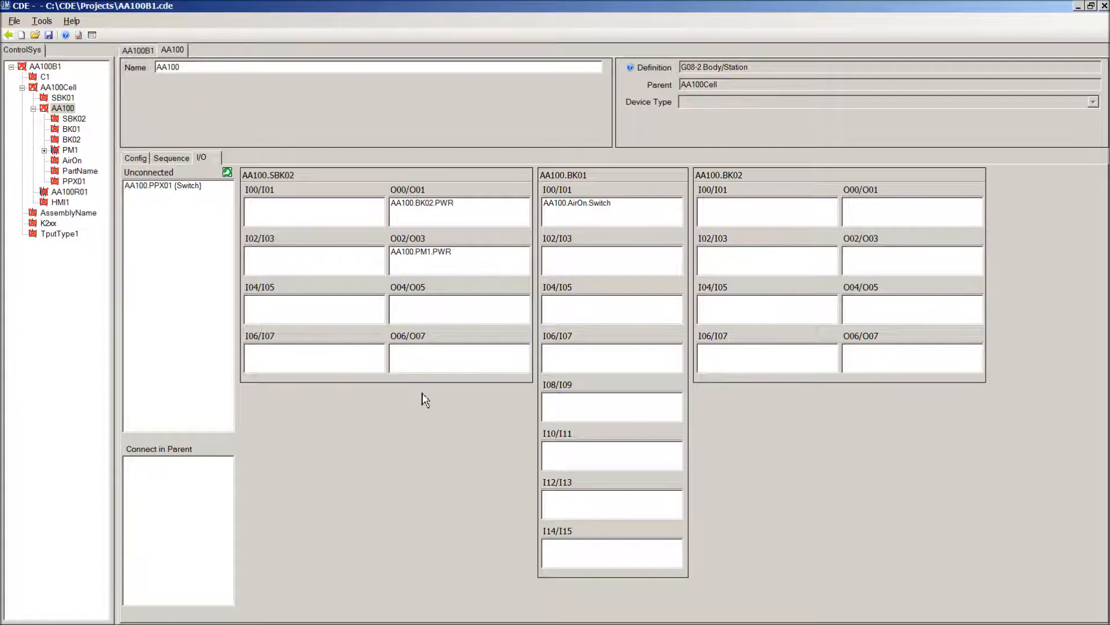
# Disconnect AA100.PM1 power from SBK02 and assign it to be connected in the parent
pyautogui.click(447, 255)
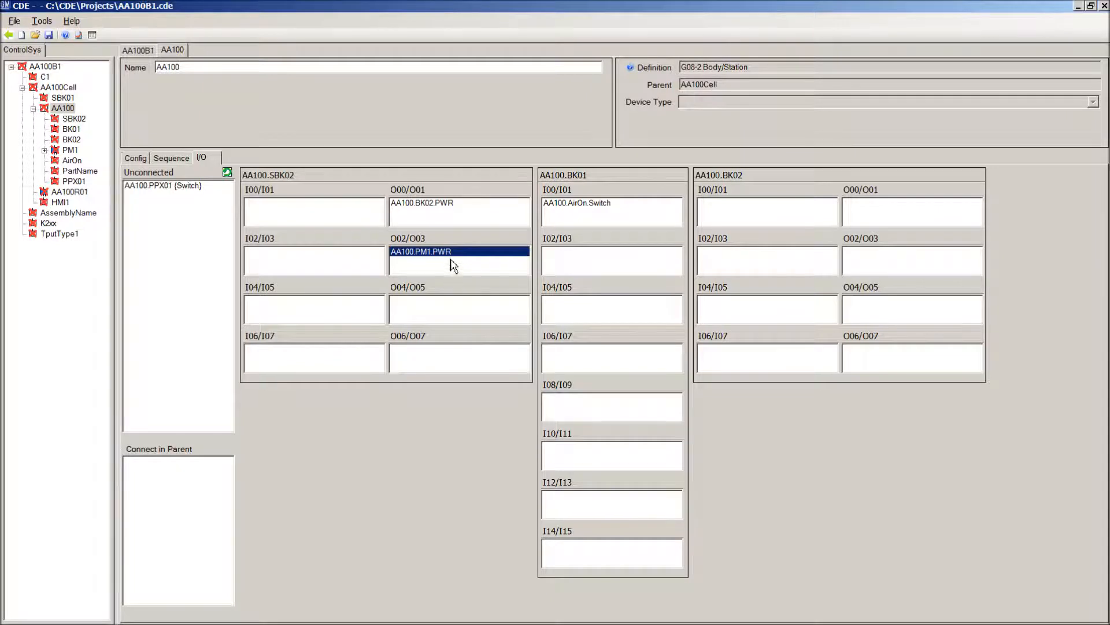
pyautogui.moveTo(451, 254); pyautogui.dragTo(146, 218)
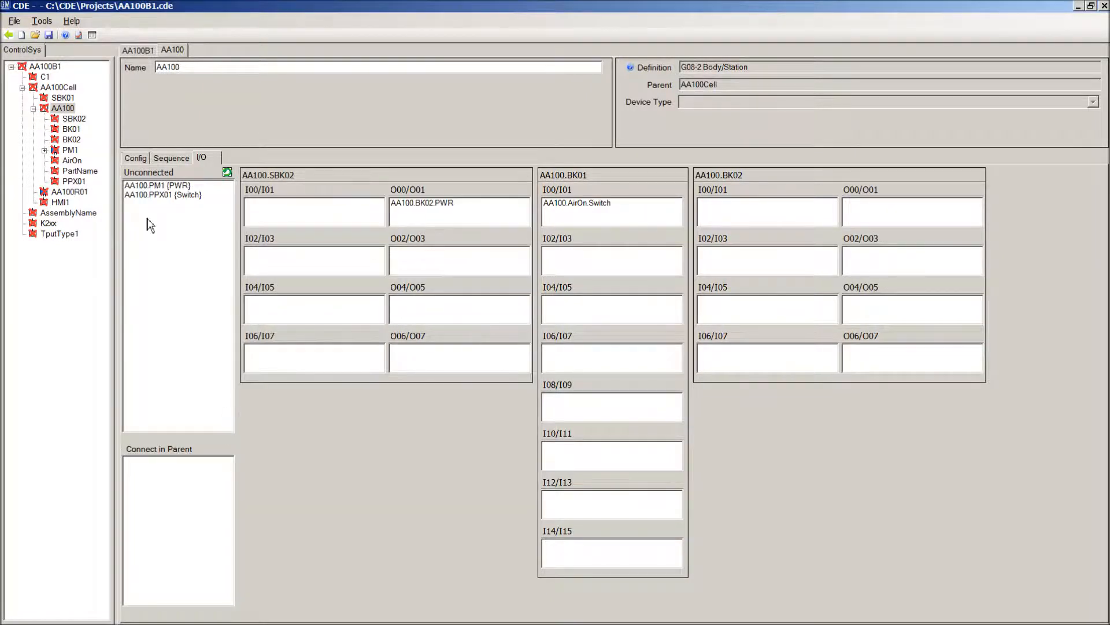
pyautogui.click(172, 188)
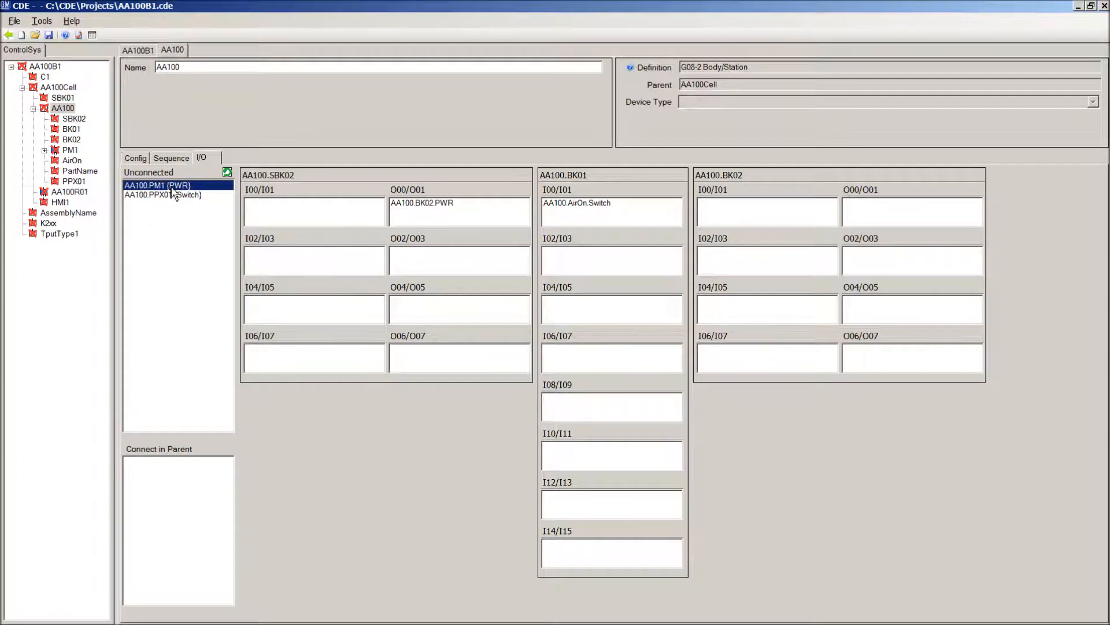
pyautogui.moveTo(172, 190); pyautogui.dragTo(187, 492)
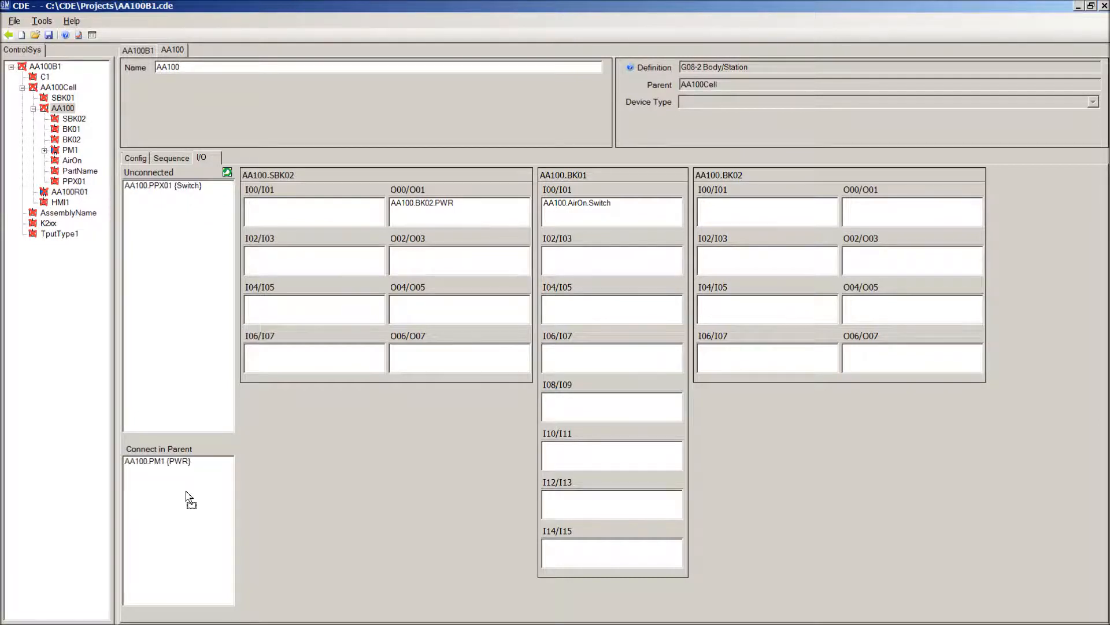
# In AA100Cell's I/O configuration, connect AA100.PM1 {PWR} to SBK01's output O00/O01 and move it to O04/O05
pyautogui.click(59, 87)
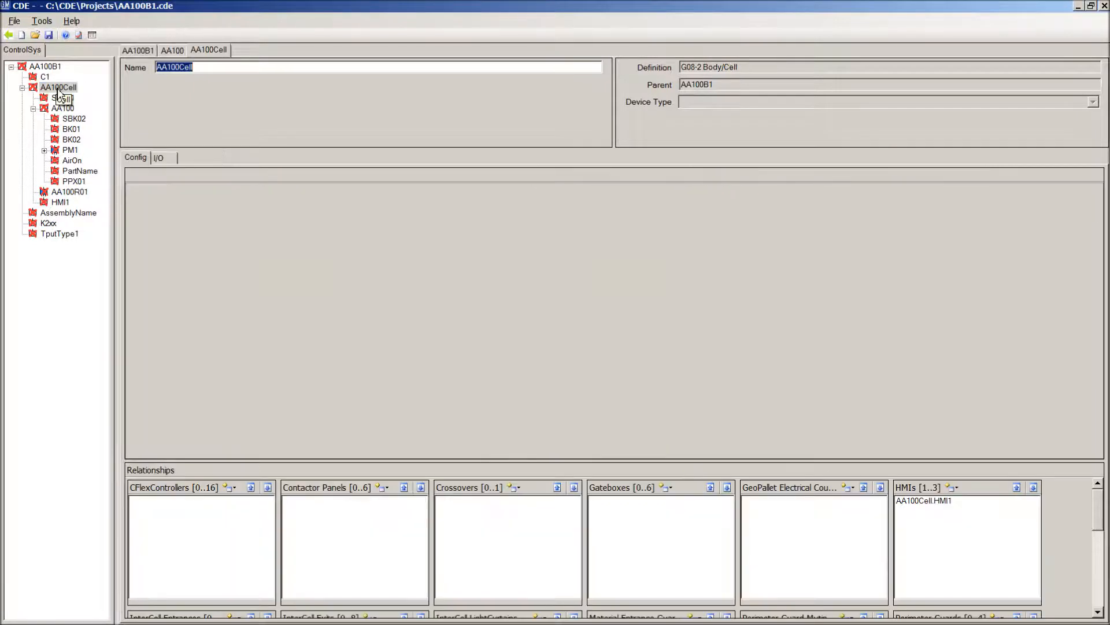
pyautogui.click(166, 159)
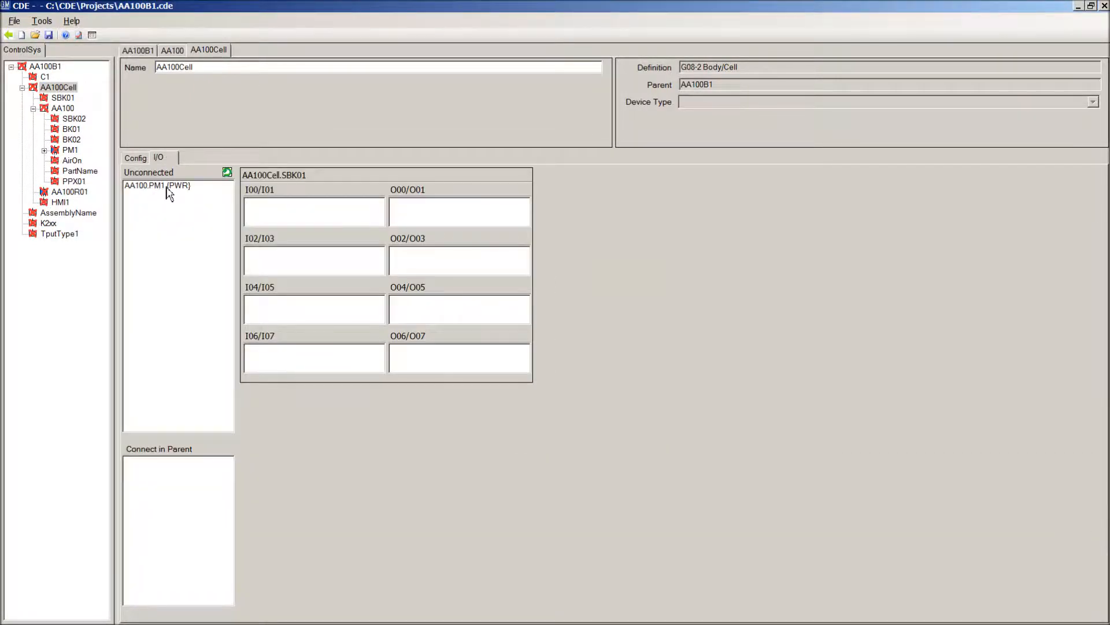
pyautogui.moveTo(169, 193); pyautogui.dragTo(357, 221)
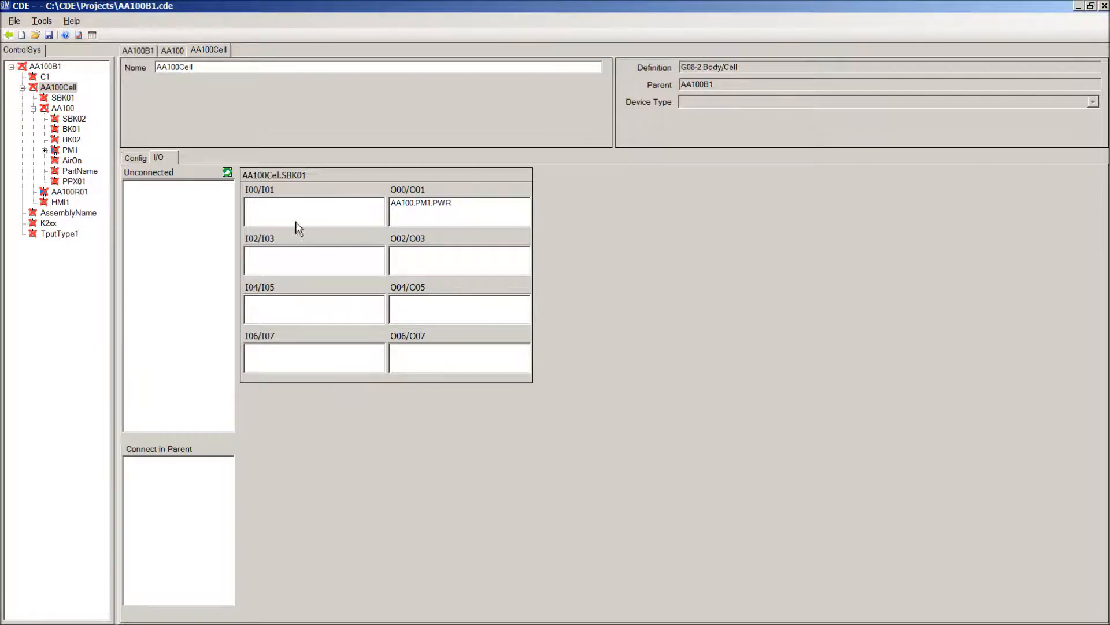
pyautogui.moveTo(441, 209); pyautogui.dragTo(437, 311)
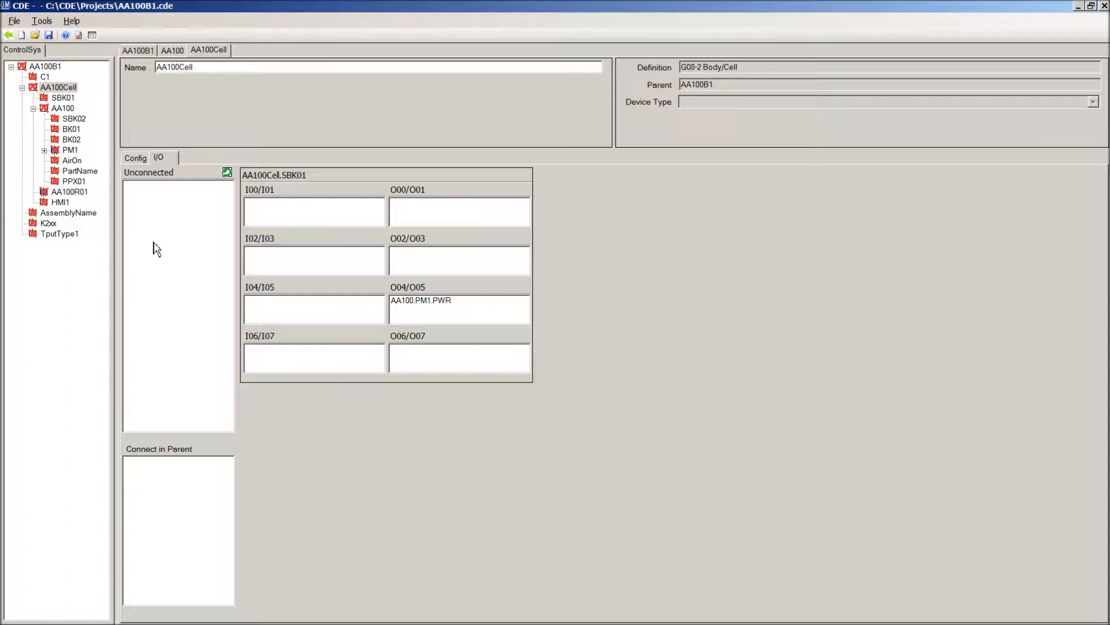
# In controller AA100B1's DeviceNet configuration, assign AA100Cell.SBK01 and AA100.SBK02 to network D04
pyautogui.click(58, 68)
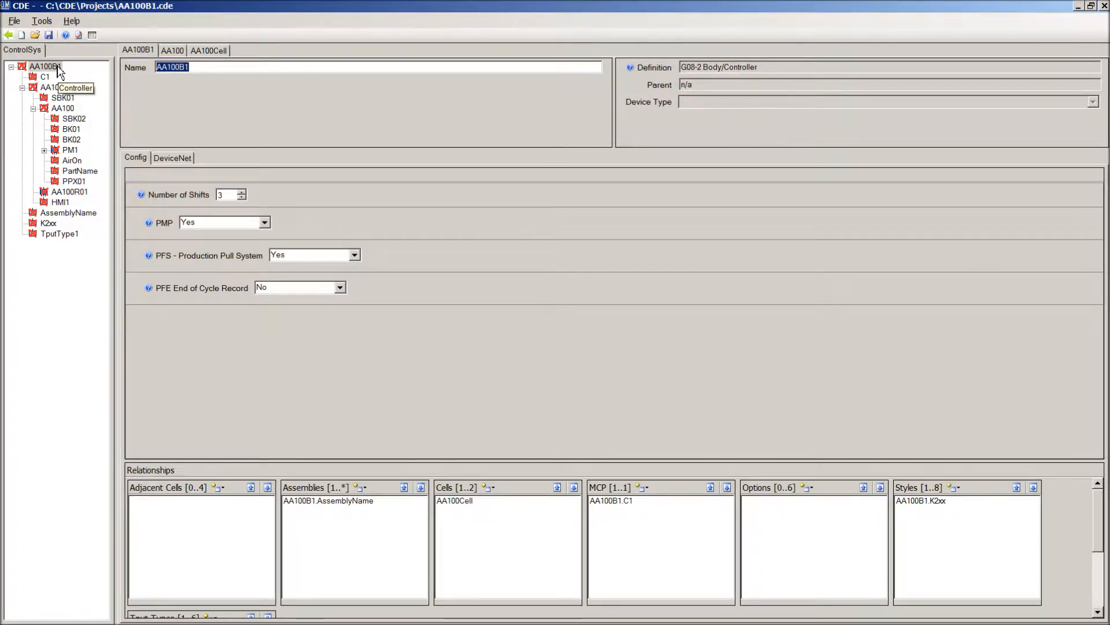
pyautogui.click(181, 164)
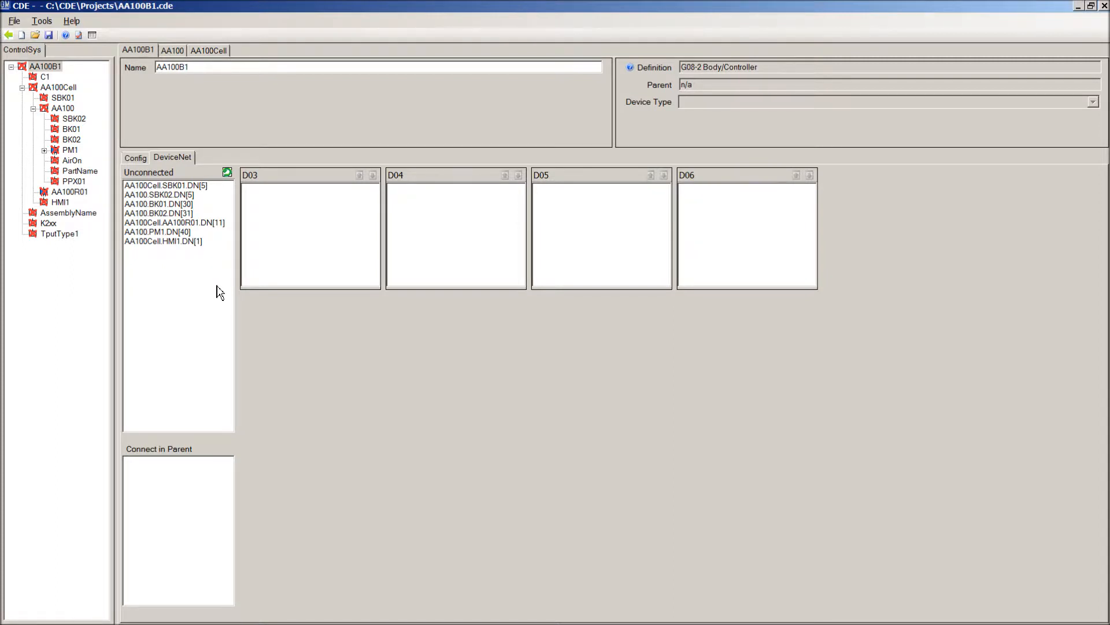
pyautogui.click(199, 189)
pyautogui.moveTo(197, 186); pyautogui.dragTo(448, 206)
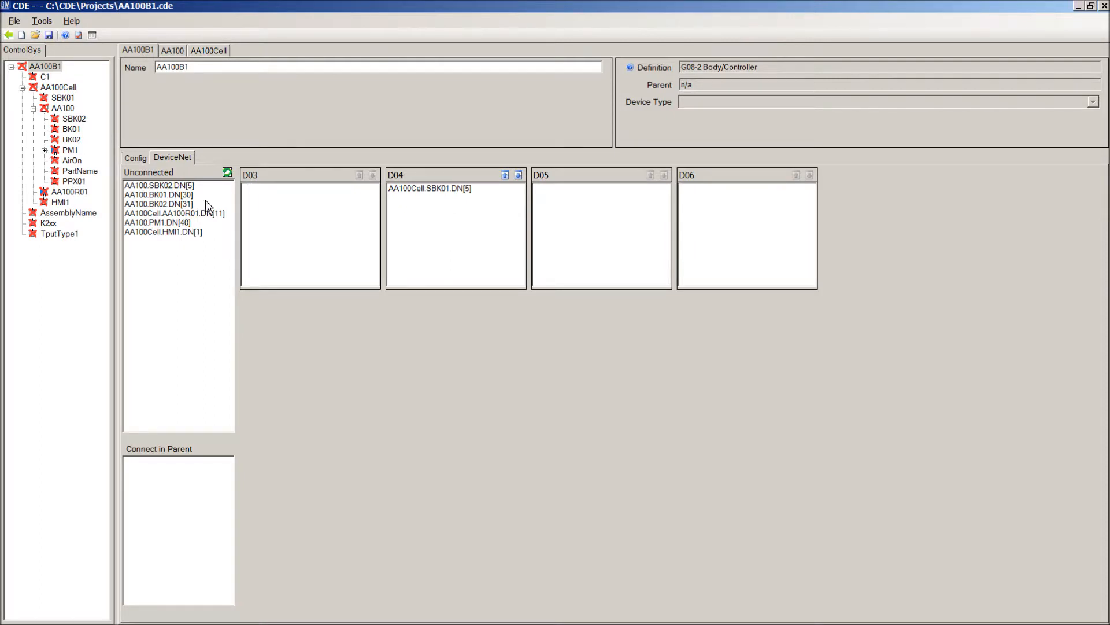
pyautogui.moveTo(179, 185); pyautogui.dragTo(478, 210)
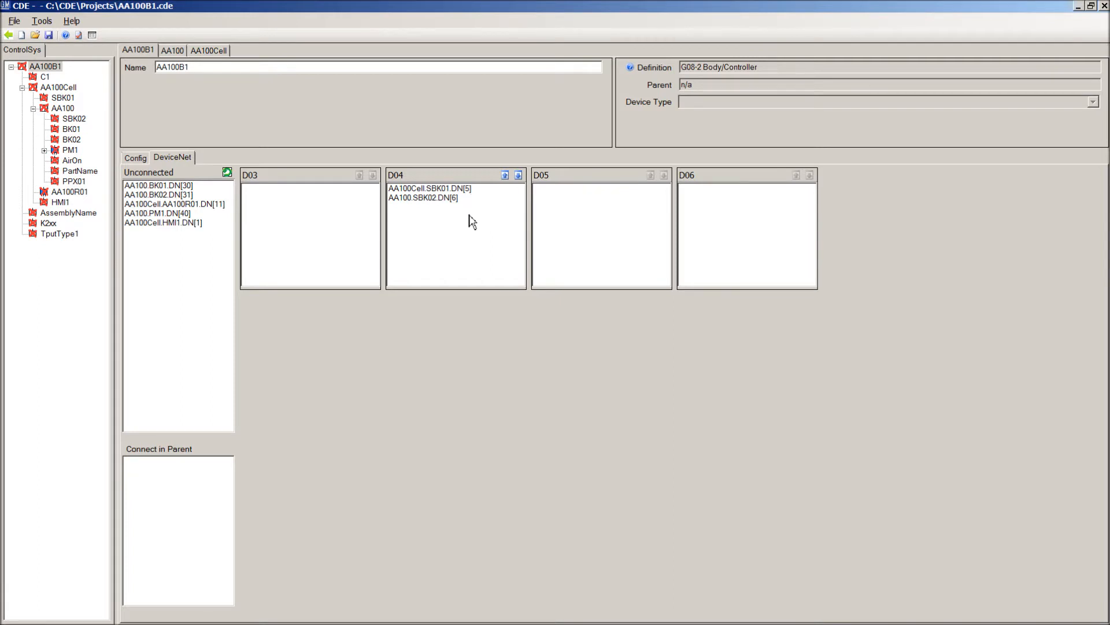
# Assign AA100.BK01 to DeviceNet network D03, and AA100Cell.AA100R01 and AA100.PM1 to D05
pyautogui.moveTo(168, 186); pyautogui.dragTo(310, 231)
pyautogui.moveTo(200, 201); pyautogui.dragTo(619, 209)
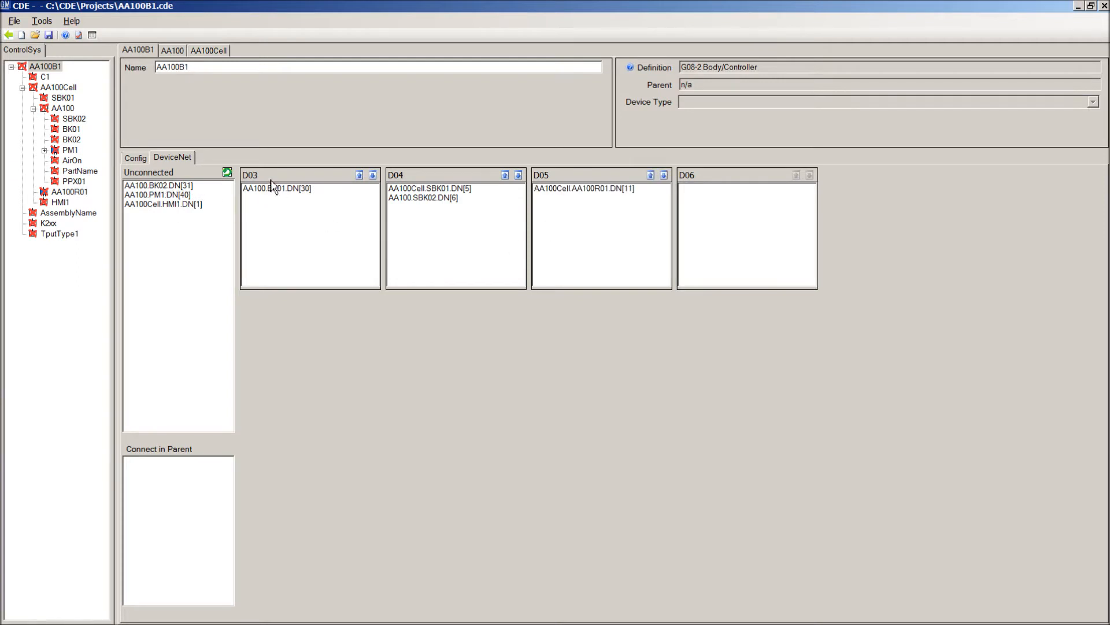
pyautogui.moveTo(160, 196); pyautogui.dragTo(593, 250)
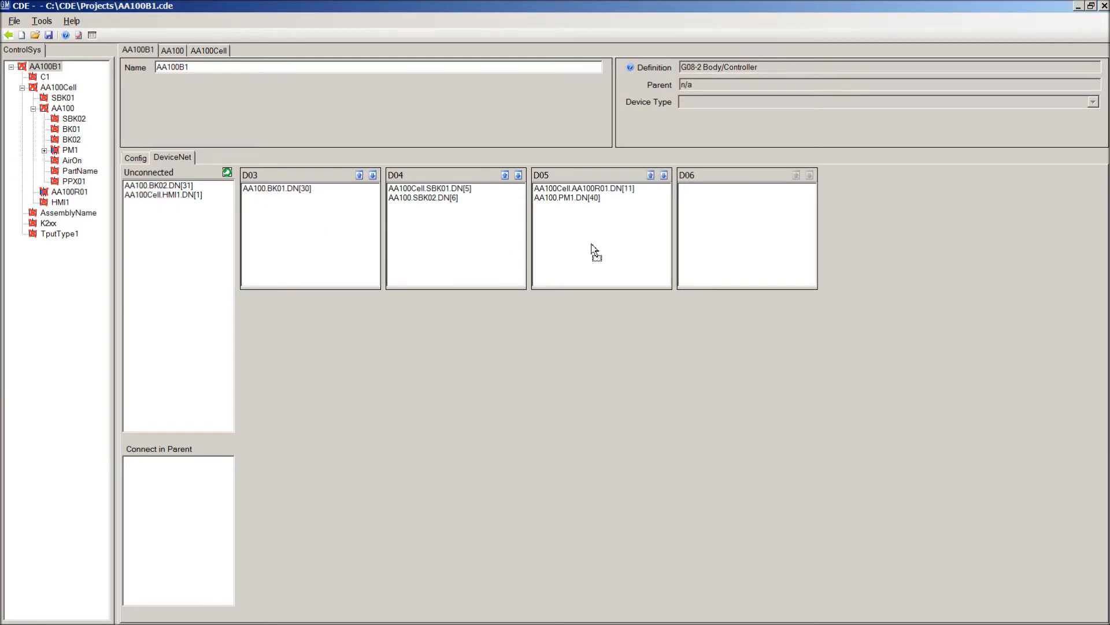
# Assign AA100Cell.HMI1 and AA100.BK02 to DeviceNet network D06, and move AA100.PM1 to D03
pyautogui.moveTo(195, 197); pyautogui.dragTo(690, 231)
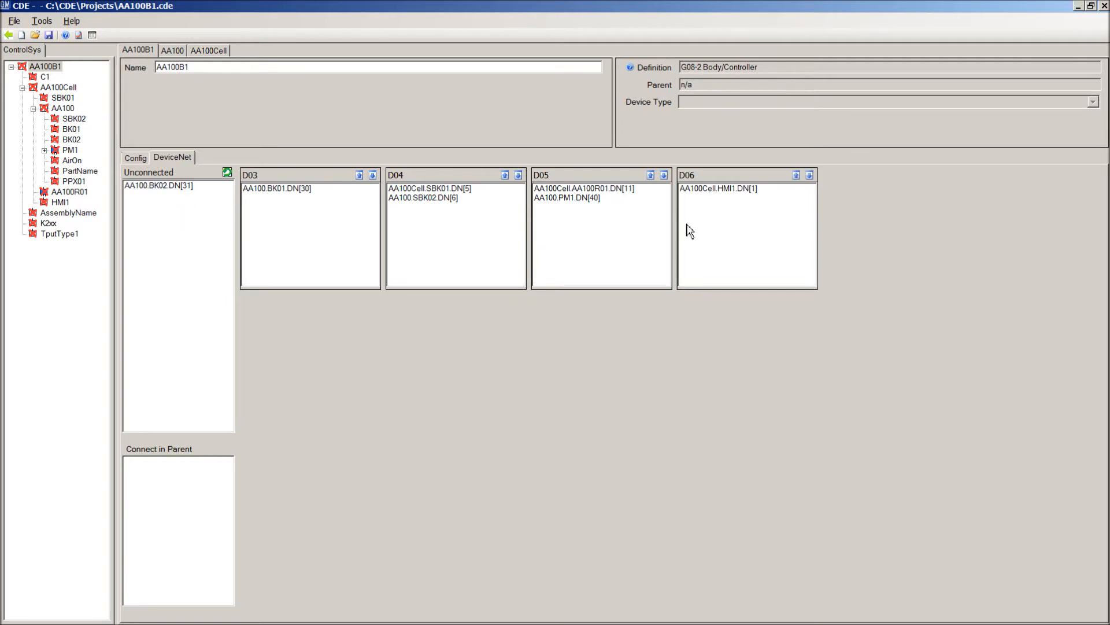
pyautogui.moveTo(598, 198); pyautogui.dragTo(334, 250)
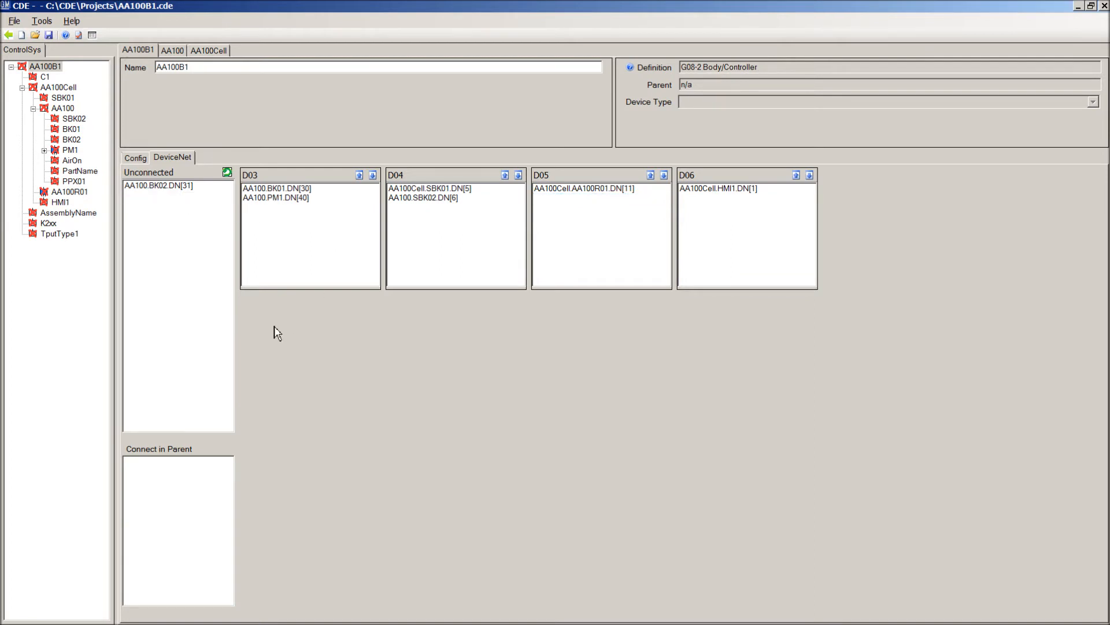
pyautogui.moveTo(168, 186); pyautogui.dragTo(761, 211)
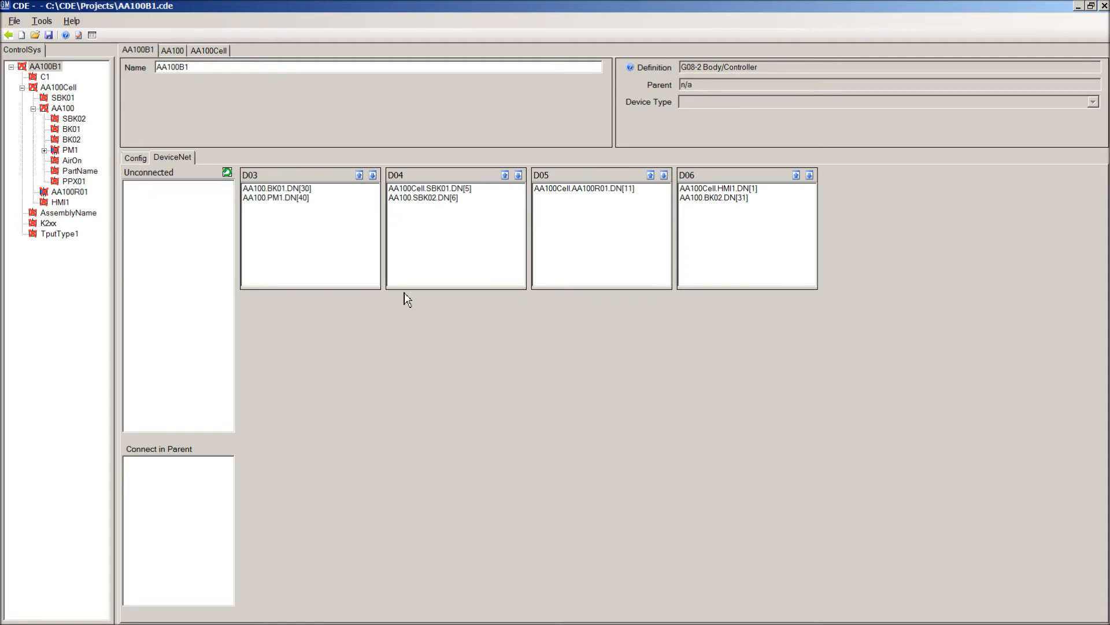